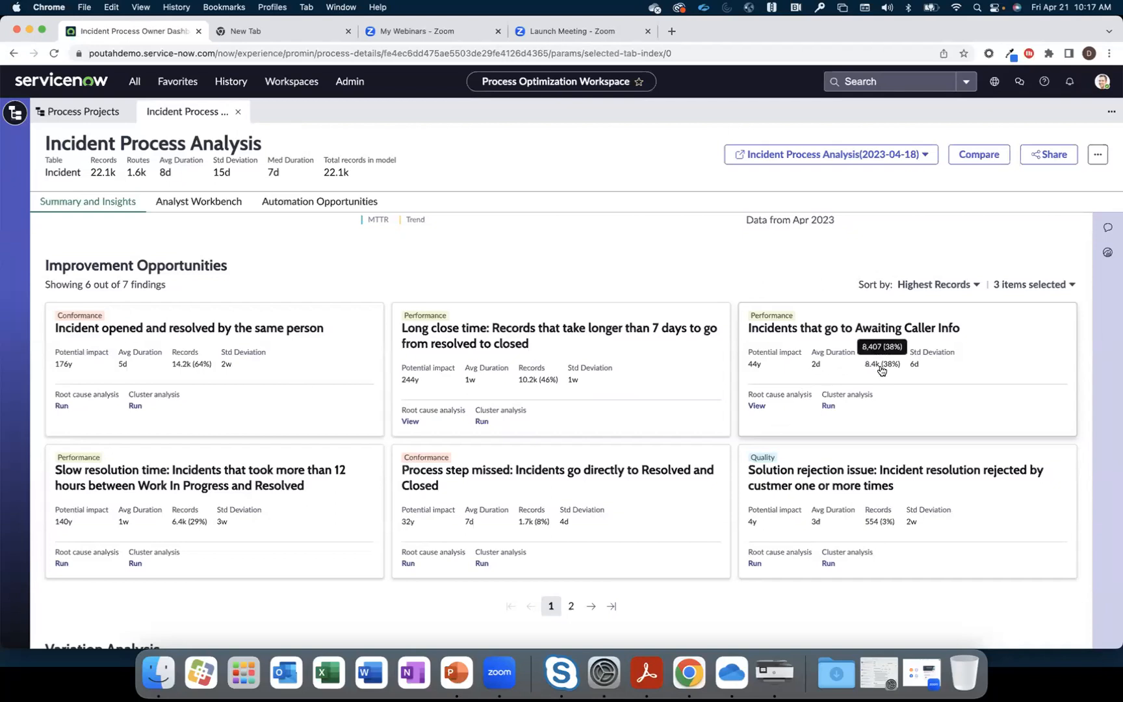
- View the root cause analysis for incidents that go to Awaiting Caller Info and apply the IT Support - EMEA influencer in the workbench
left_click(757, 406)
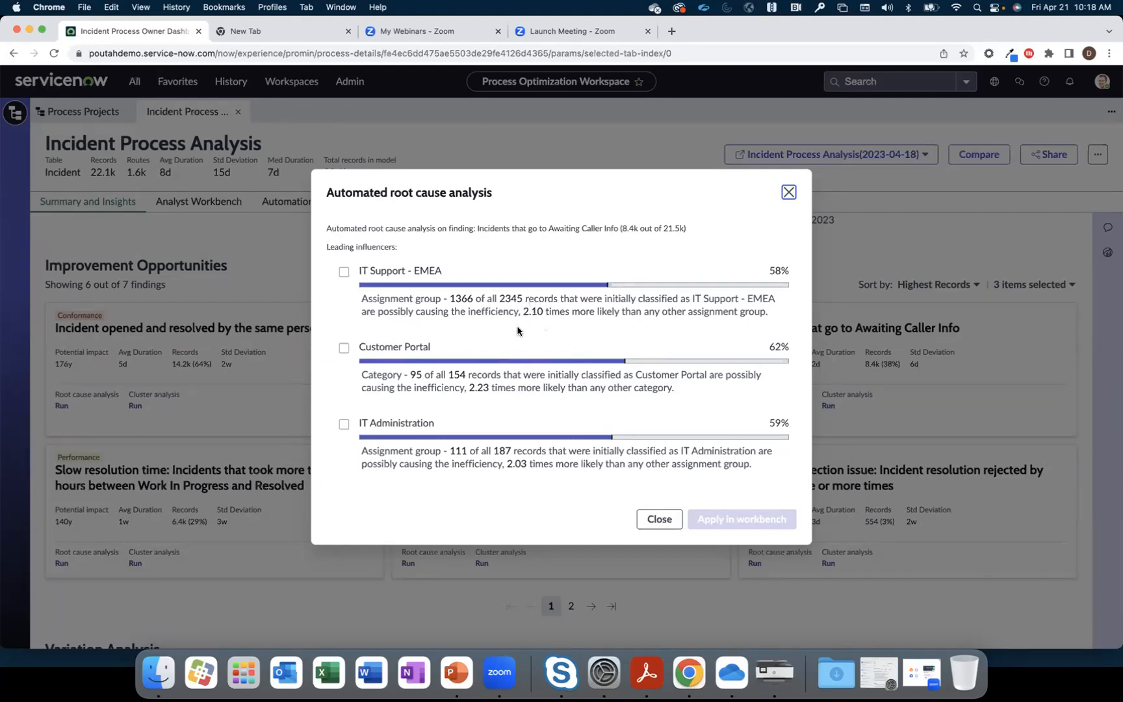
left_click(343, 272)
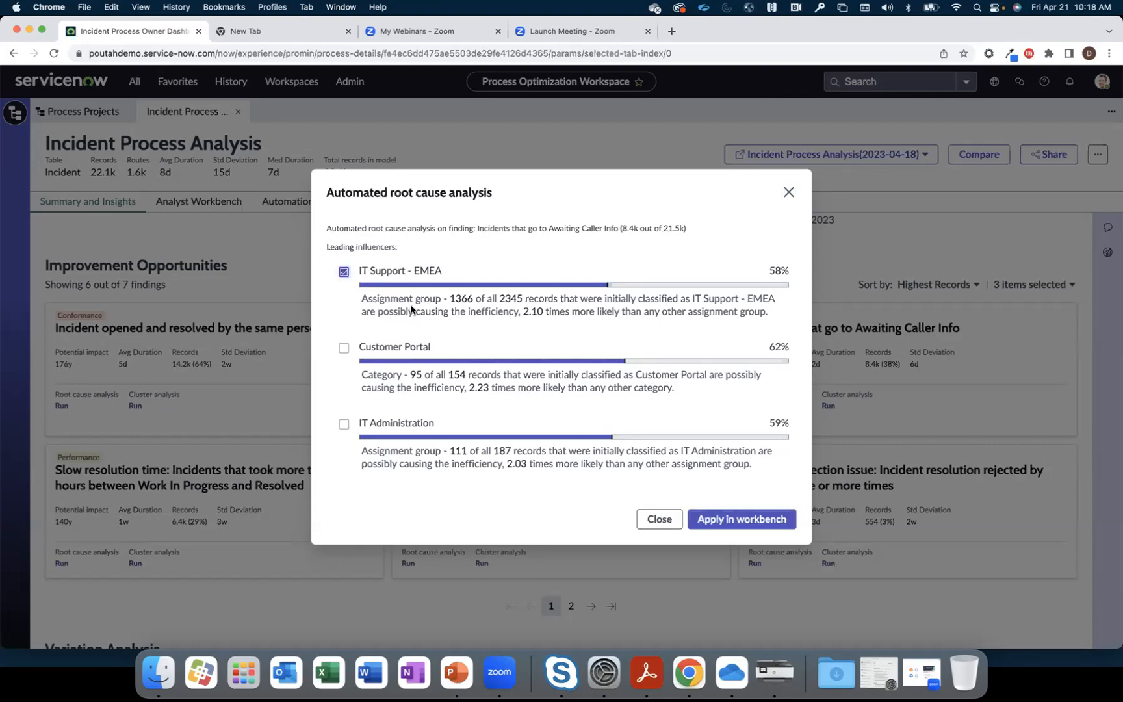
left_click(732, 520)
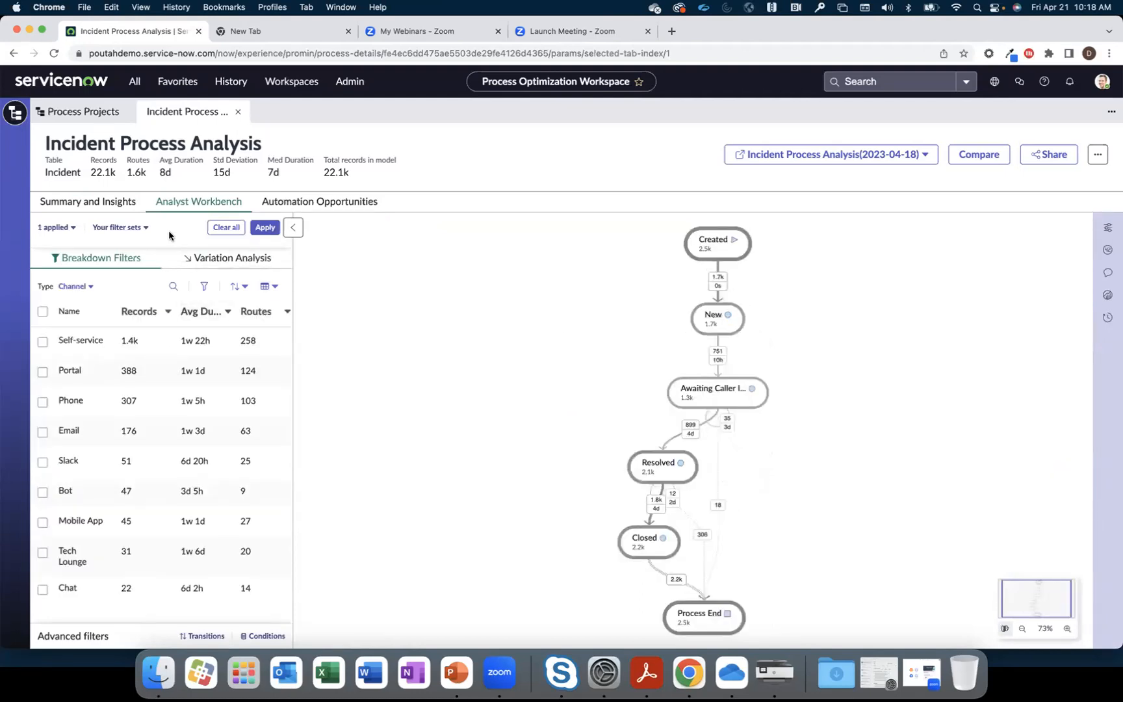
- Set the breakdown type to Assignment group and raise the process model's connections to 40%
left_click(91, 286)
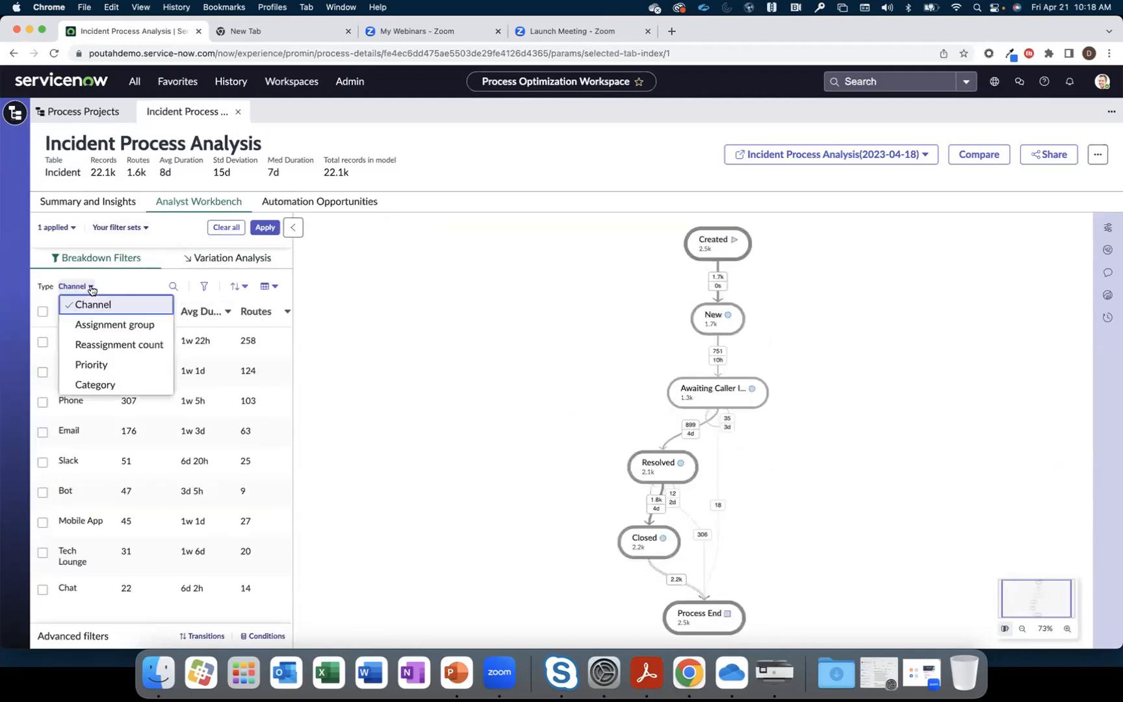
left_click(110, 331)
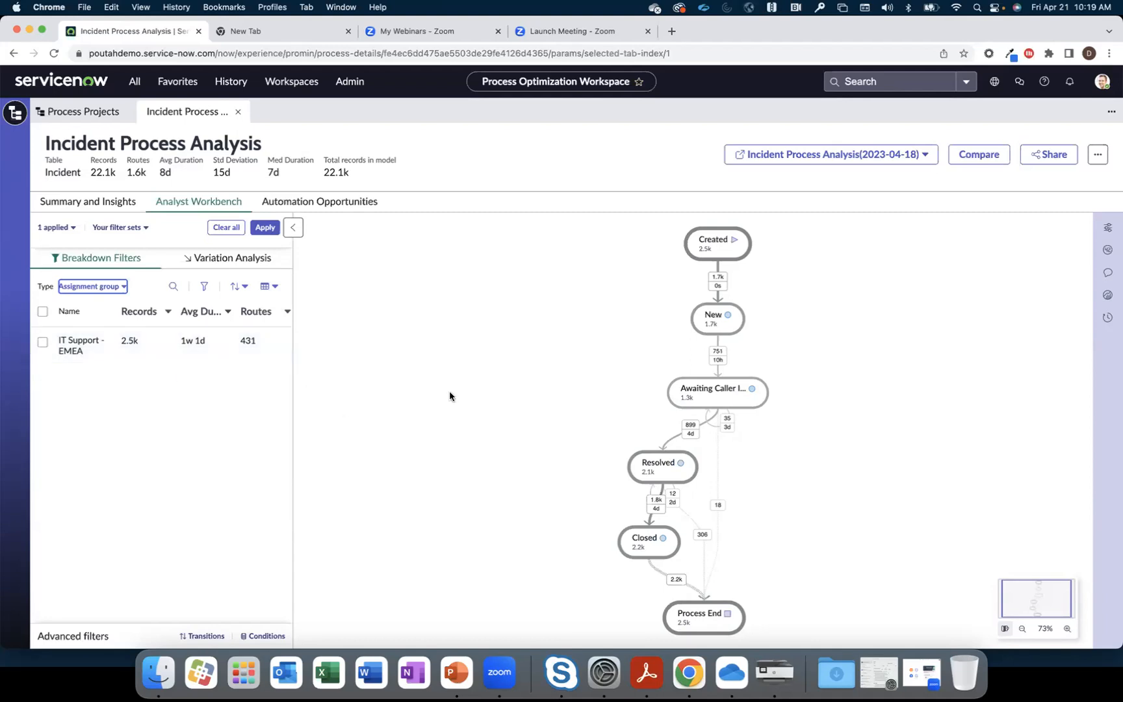
left_click(1107, 226)
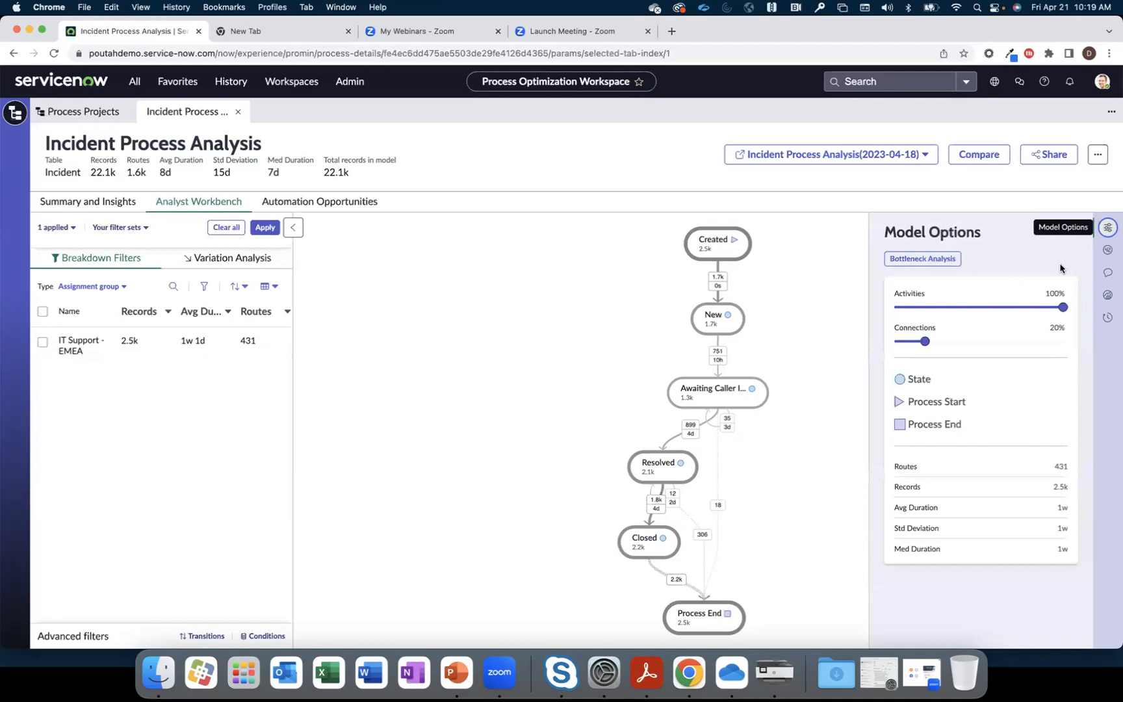
left_click_drag(925, 341, 959, 342)
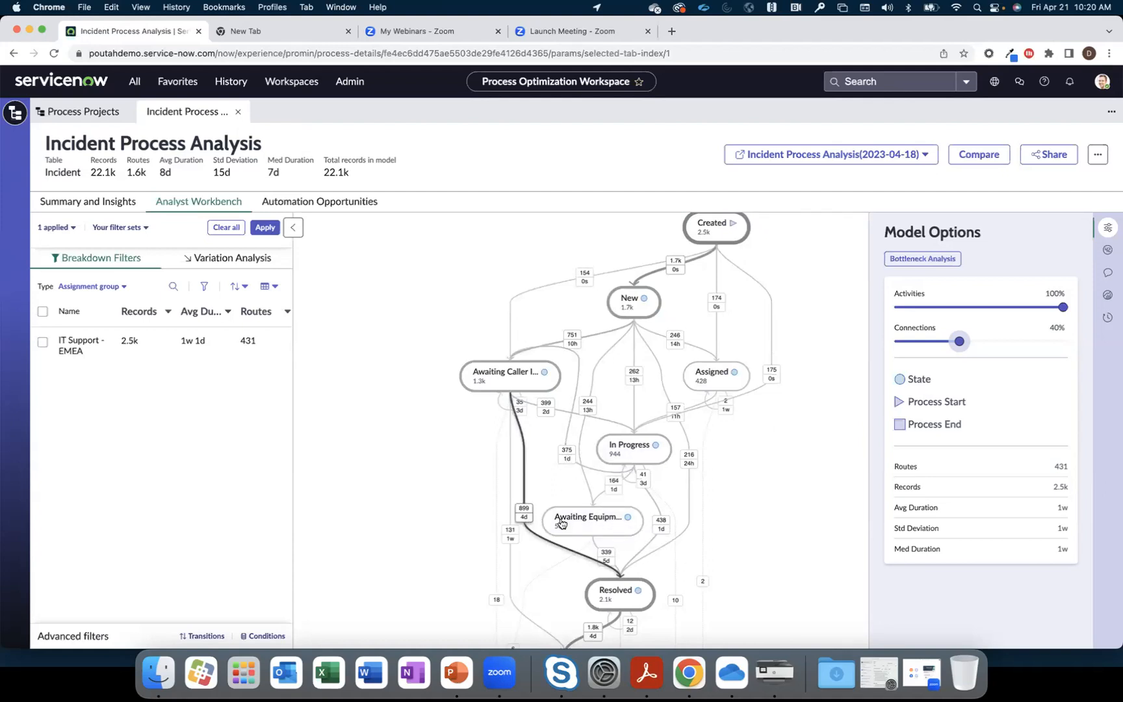
- Inspect the details of the In Progress to Resolved transition and the In Progress state in the process map
left_click(658, 529)
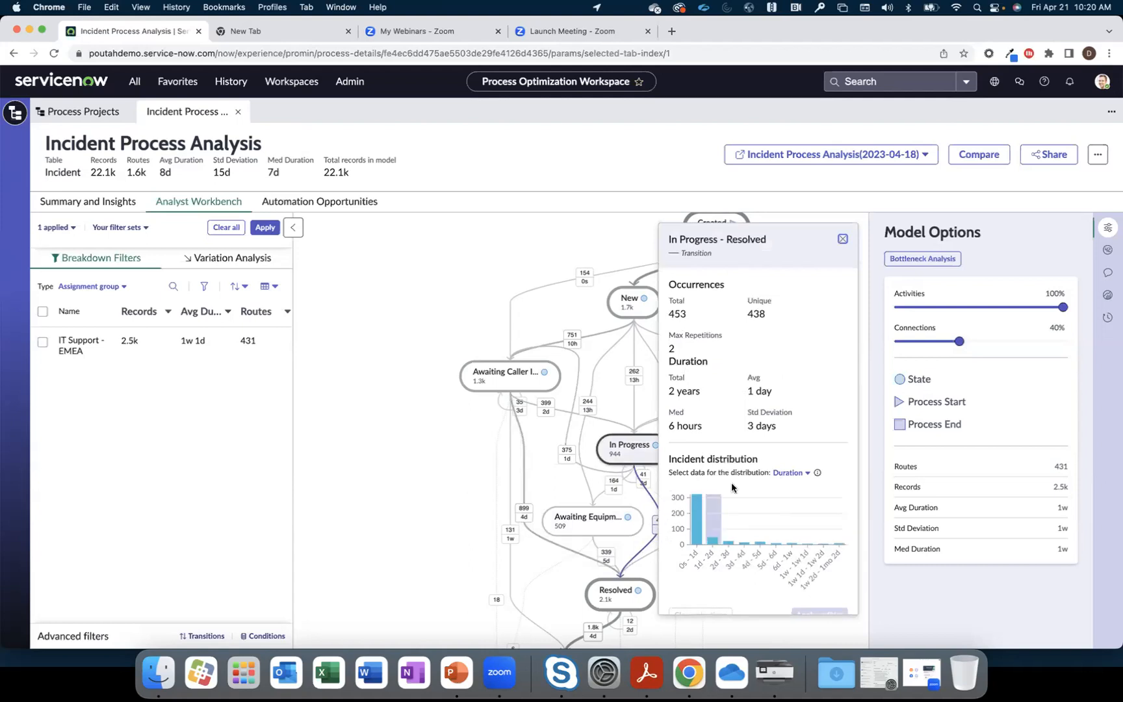
scroll(731, 484, "down", 3)
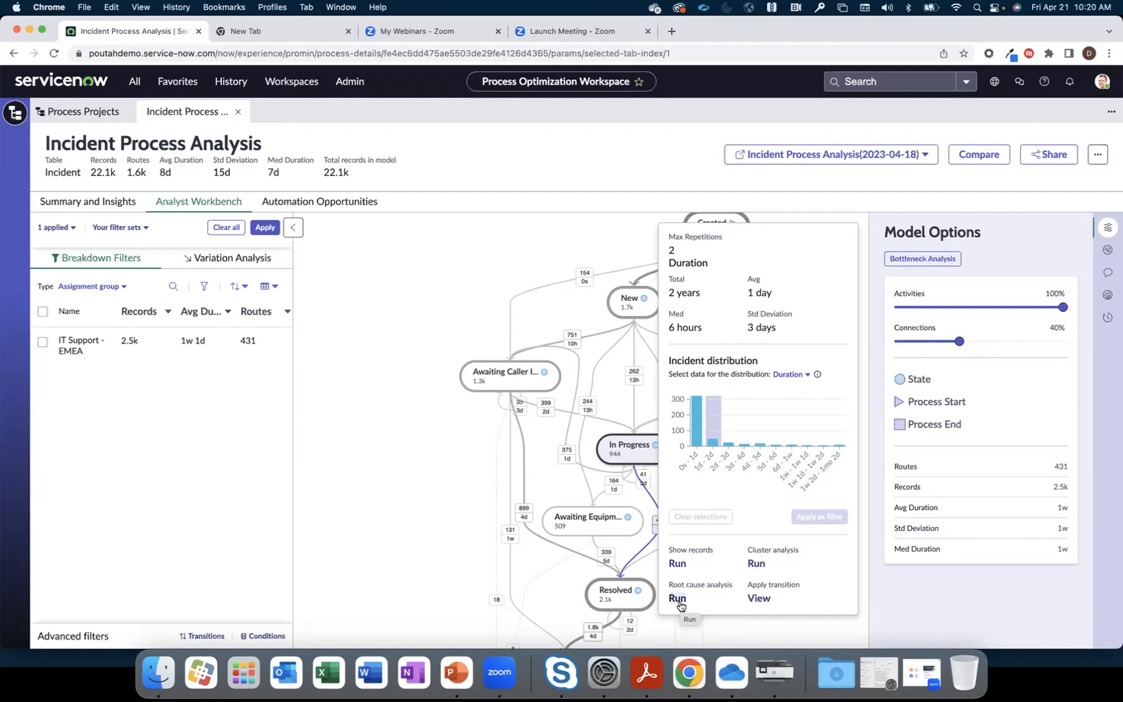
left_click(629, 458)
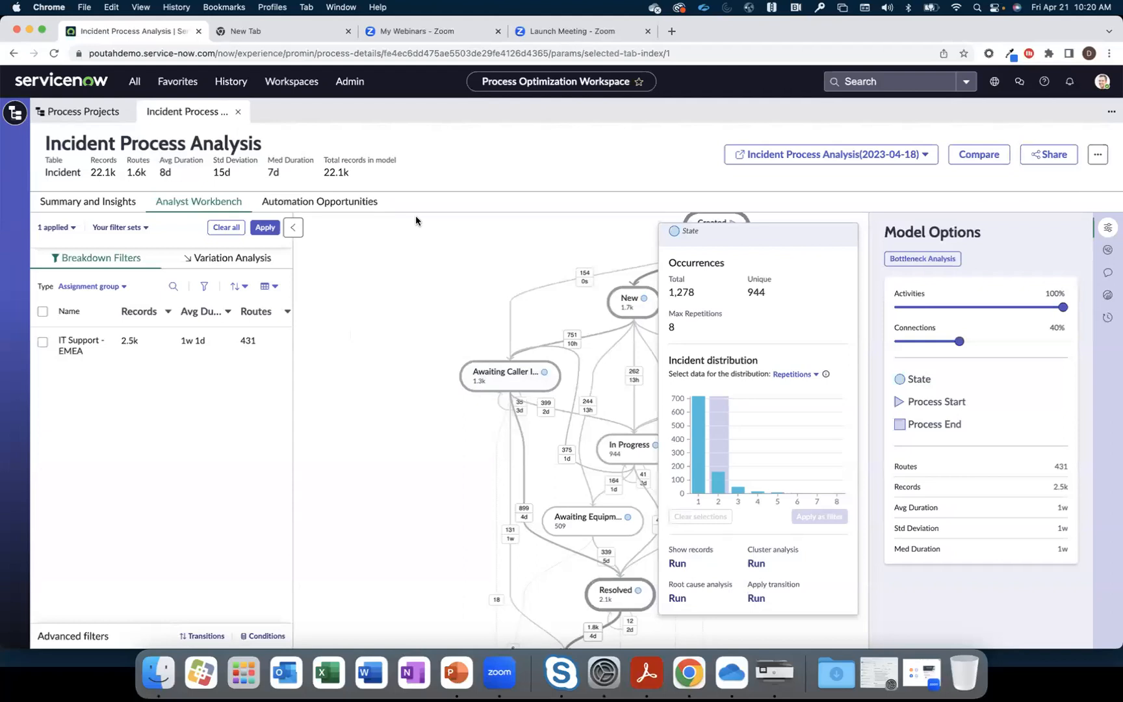
- Clear the applied filter within the variation analysis and filter the map to the six-step route with 1.1k records
left_click(250, 260)
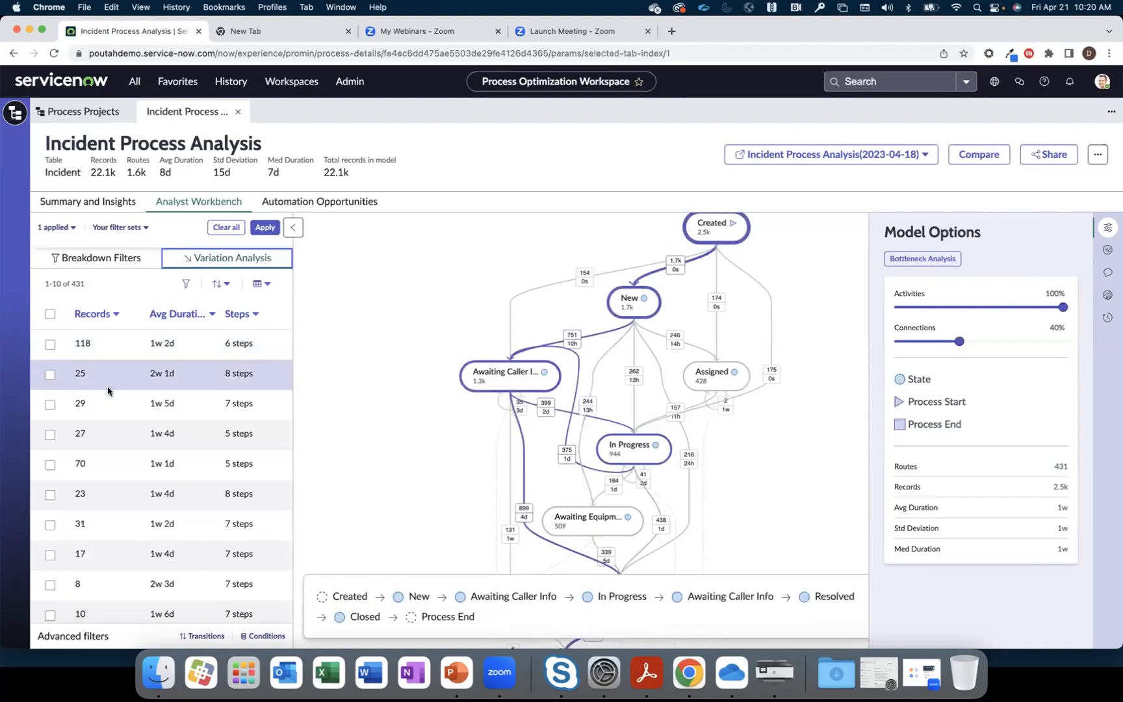
left_click(228, 227)
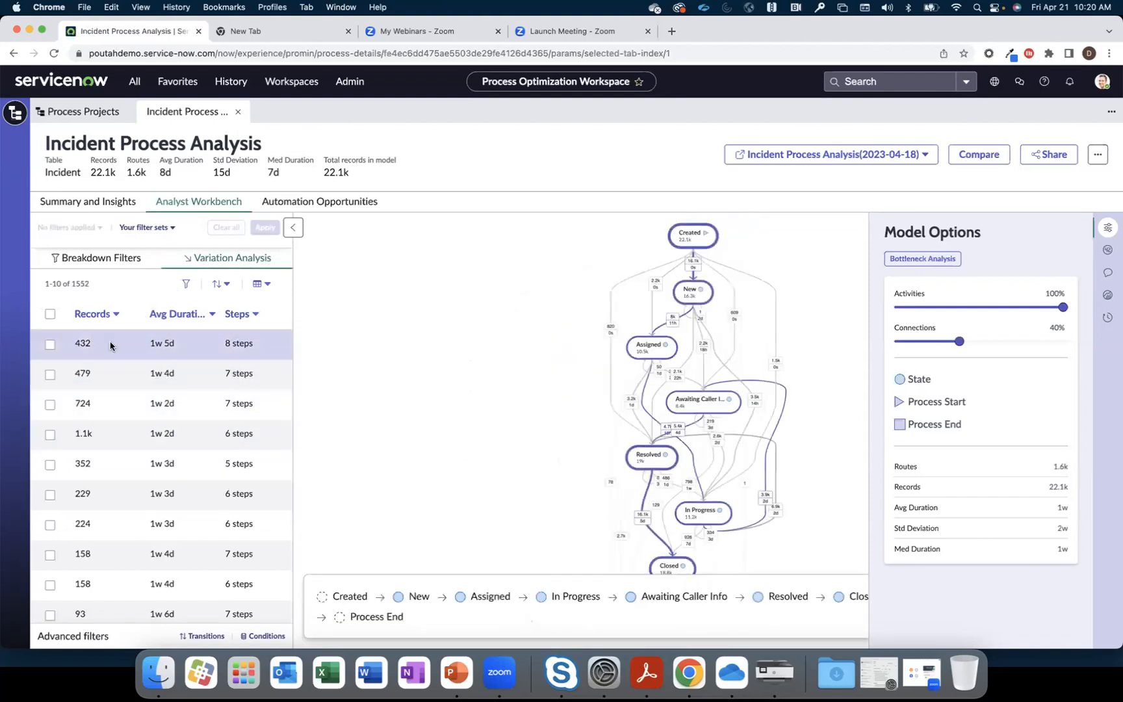
left_click(50, 434)
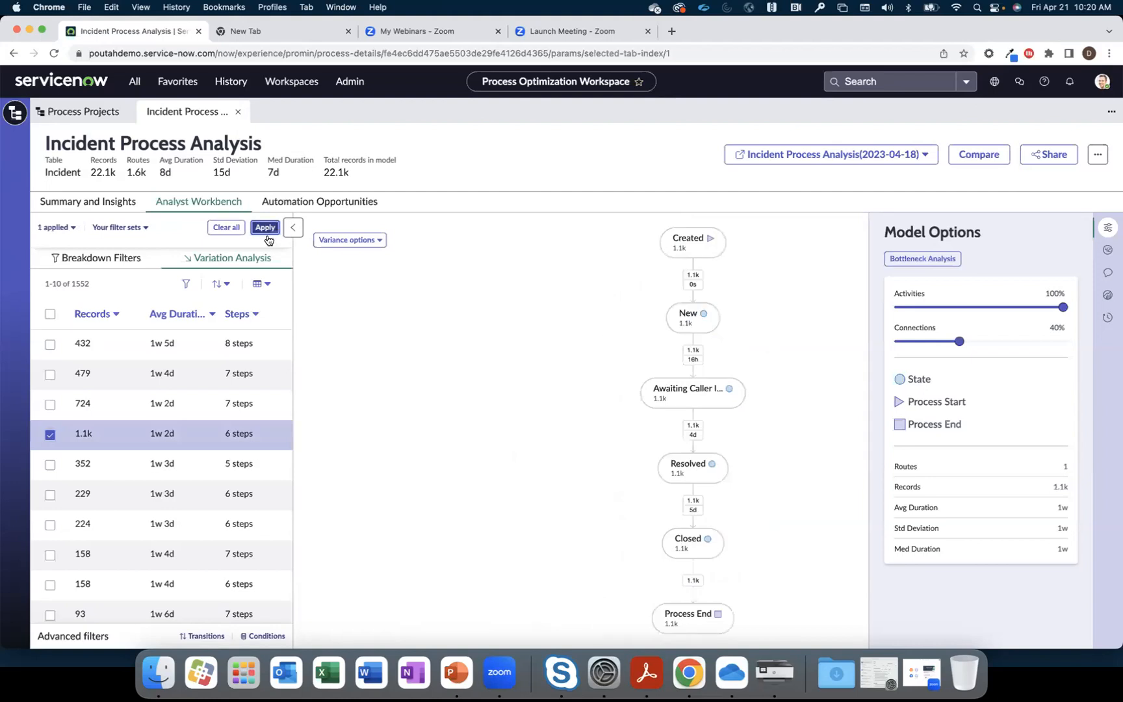
- Review the route's variance options, its Awaiting Caller Info to Resolved transition details, and its breakdown by channel
left_click(377, 240)
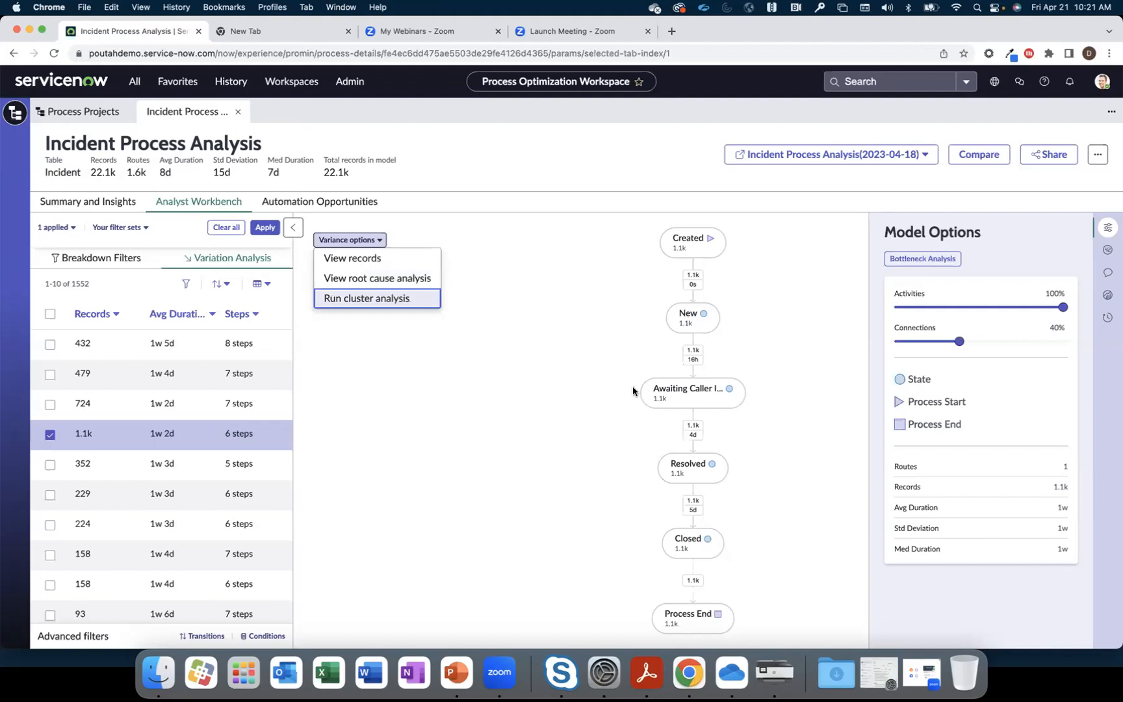
left_click(693, 428)
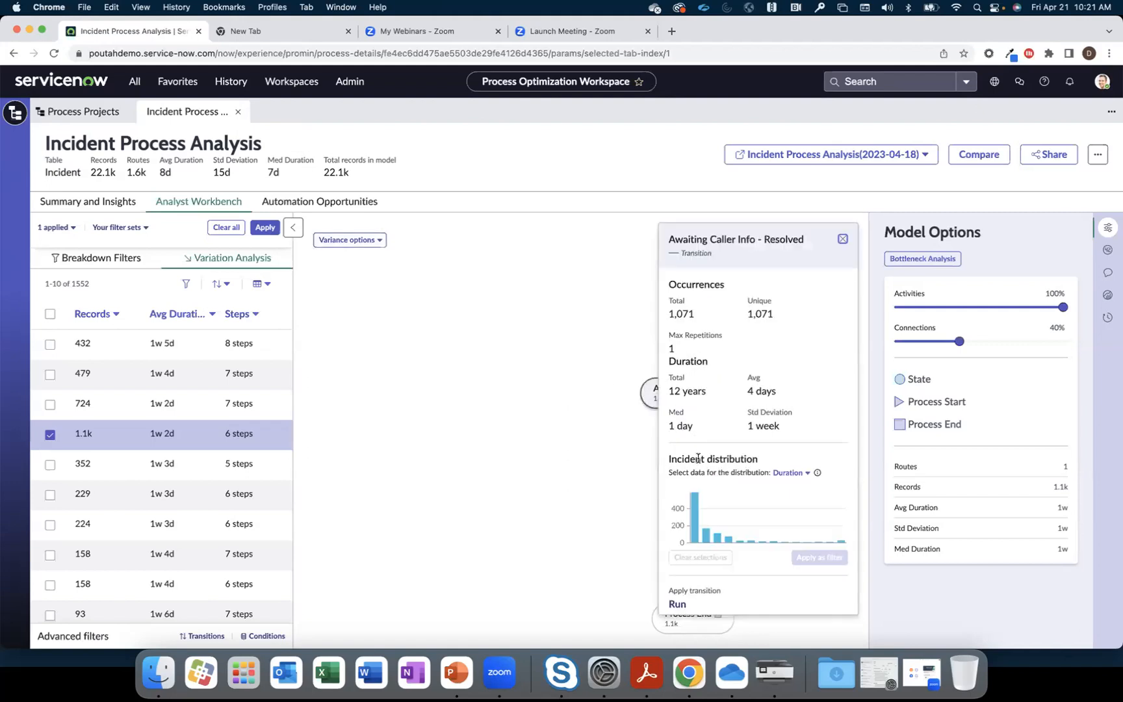
left_click(132, 259)
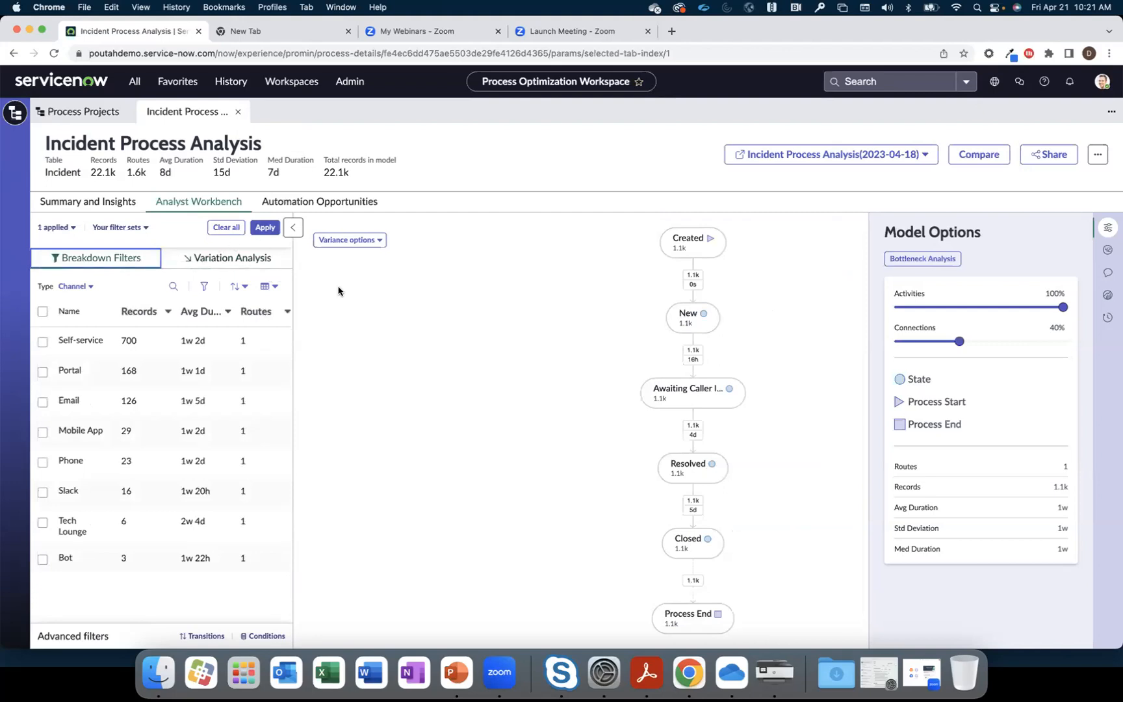
- Clear the route filter and inspect the details of the Awaiting Caller Info and Resolved states in the full process map
left_click(226, 226)
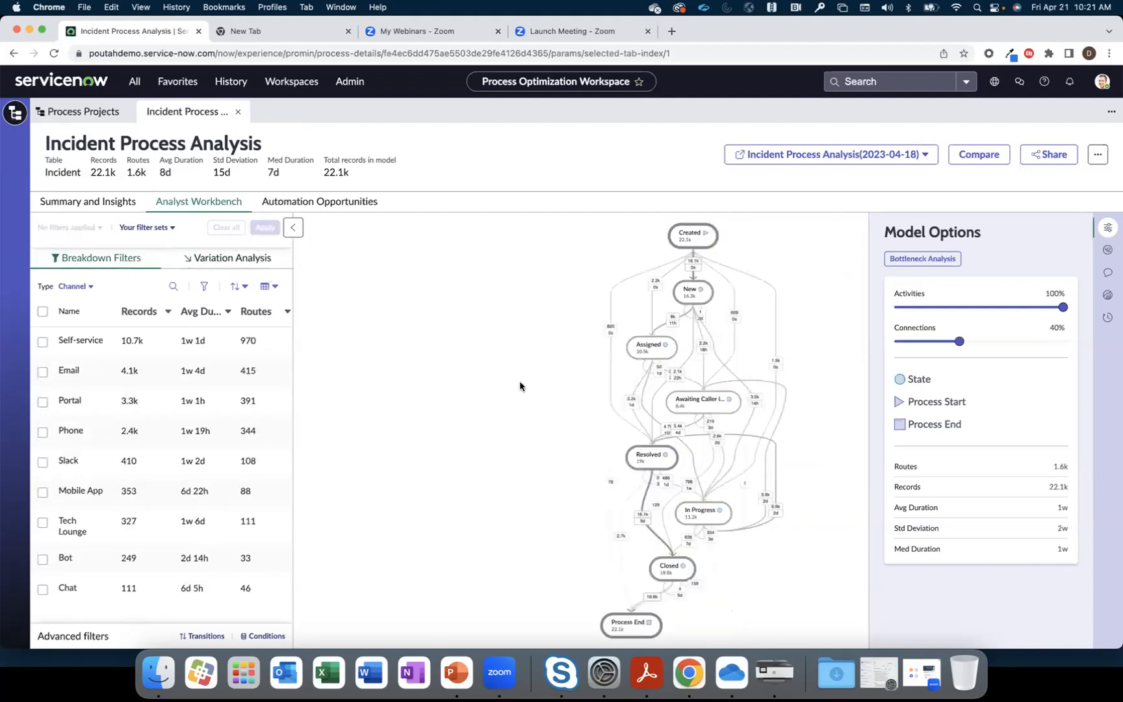
left_click(698, 399)
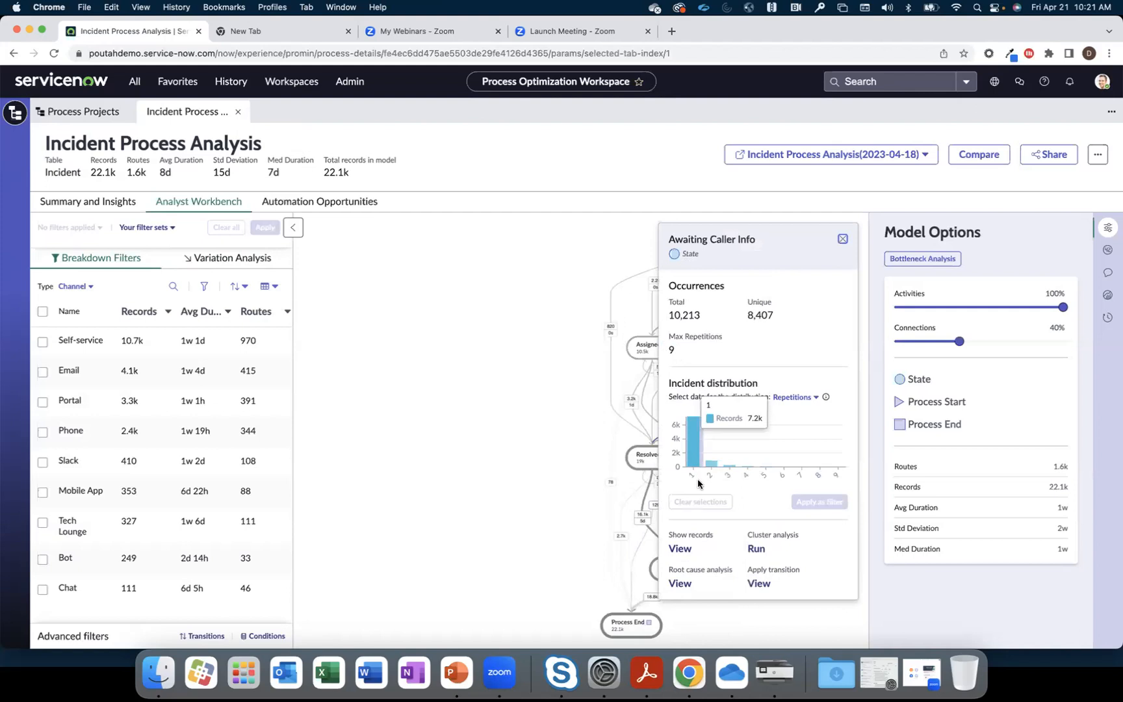
left_click(641, 464)
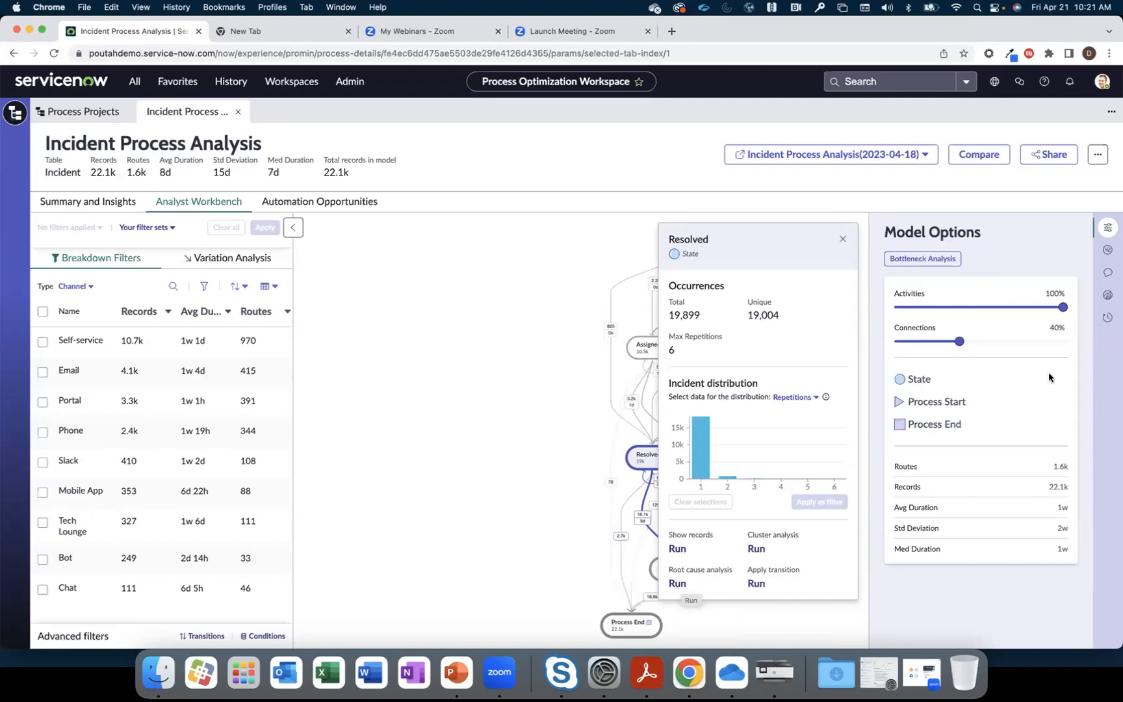
- View the result of the completed Automated Root Cause Analysis among the scheduled tasks, and close it
left_click(1106, 318)
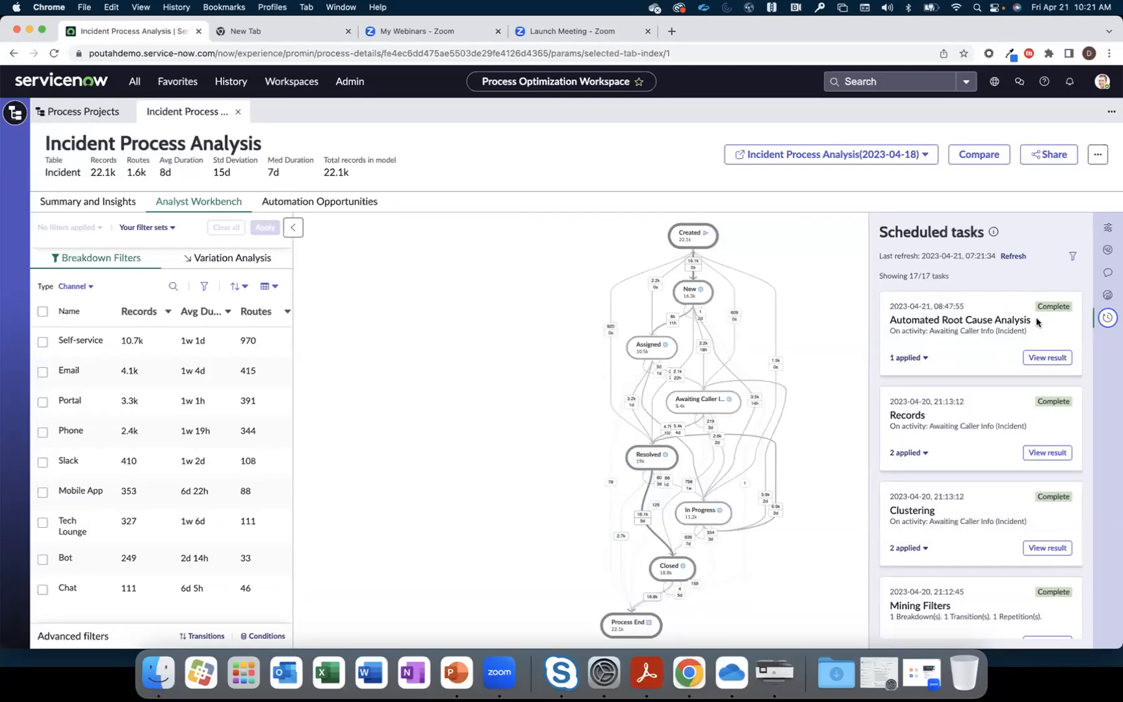
left_click(1039, 359)
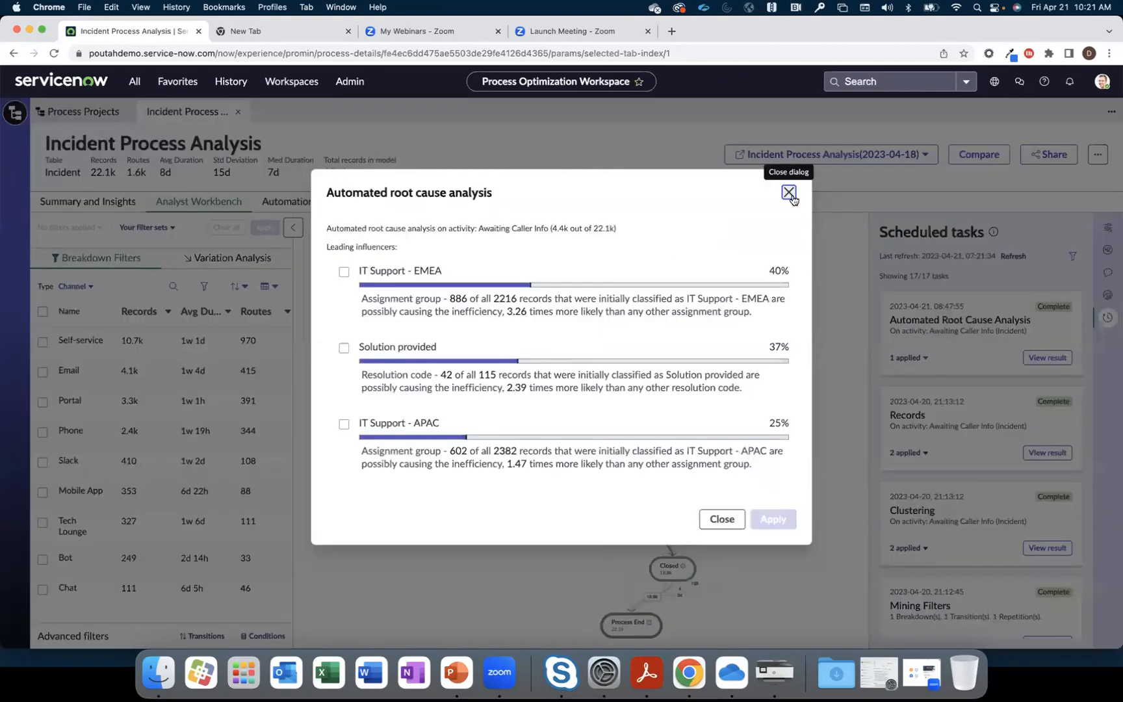
left_click(789, 192)
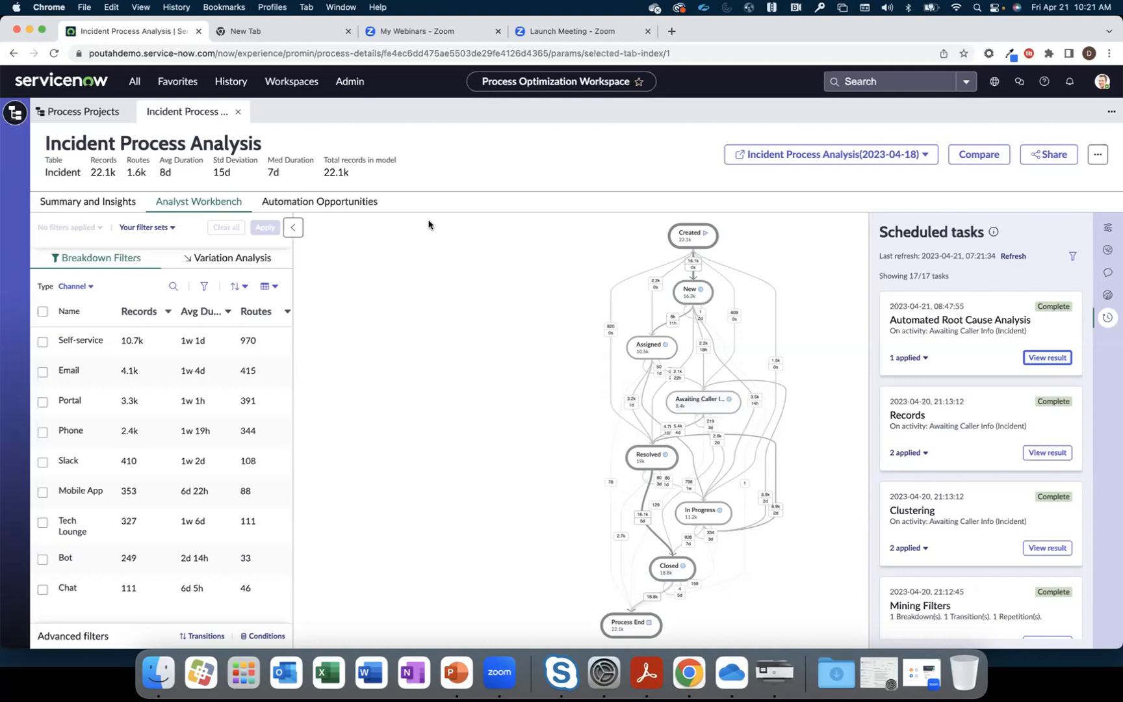
- Find Process Configurations by filtering the navigator for "Process Con" and open the incident configuration
left_click(133, 83)
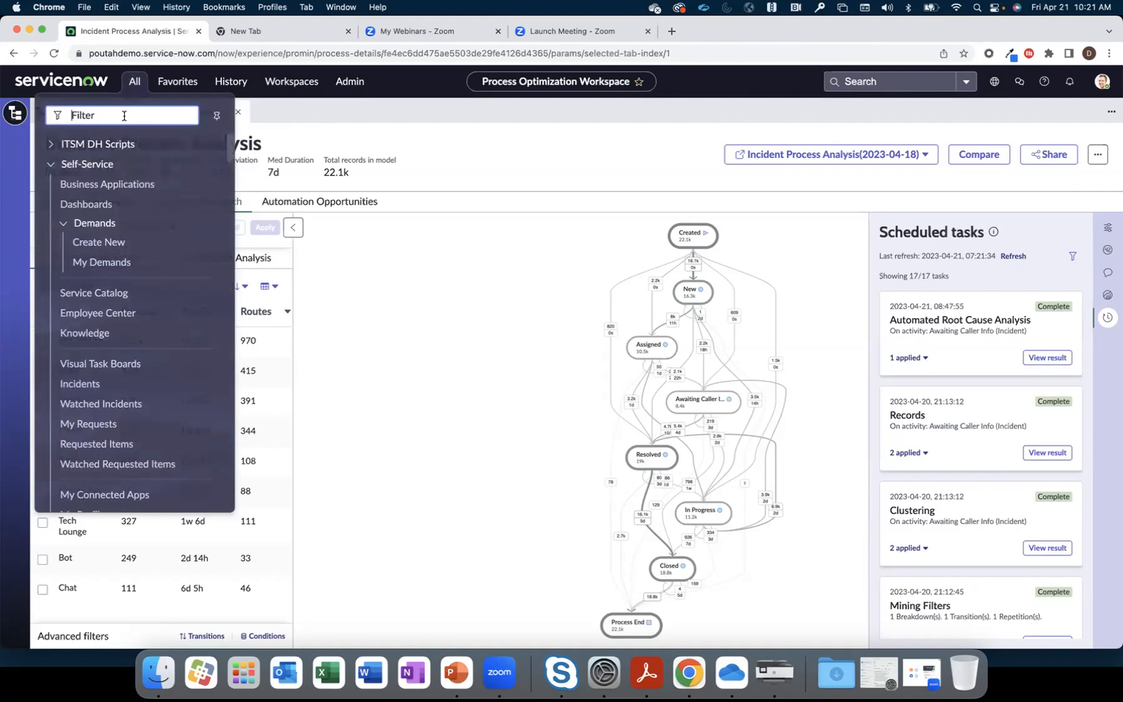
type("Proc")
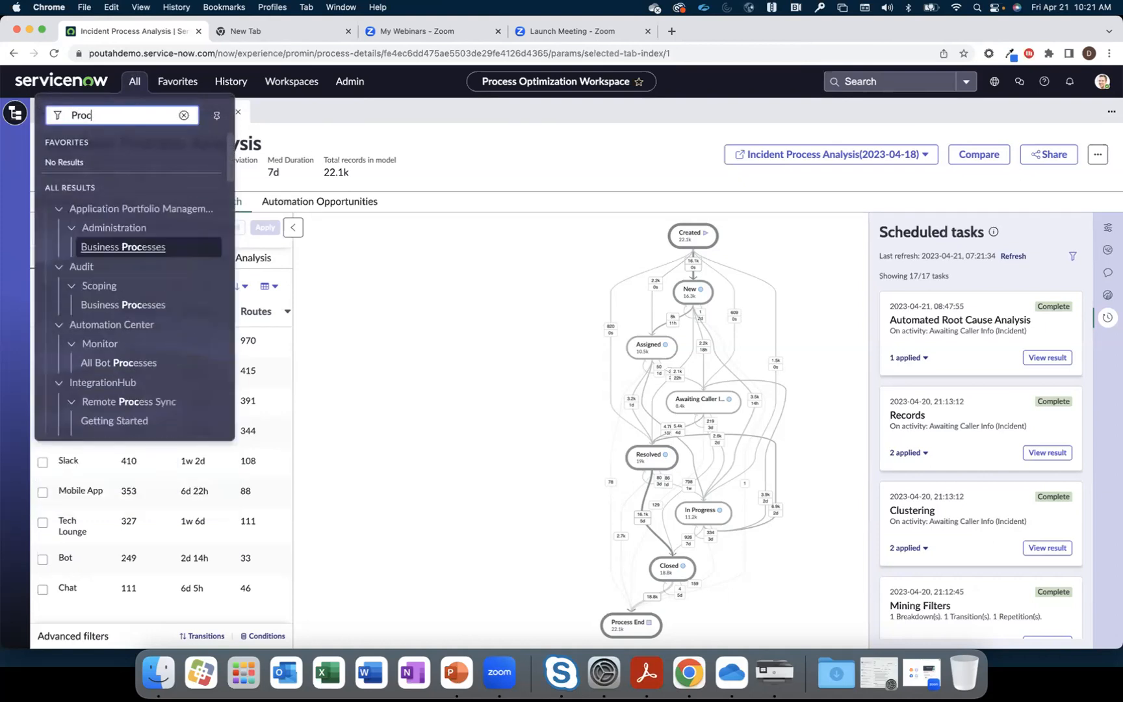
type("ess Con")
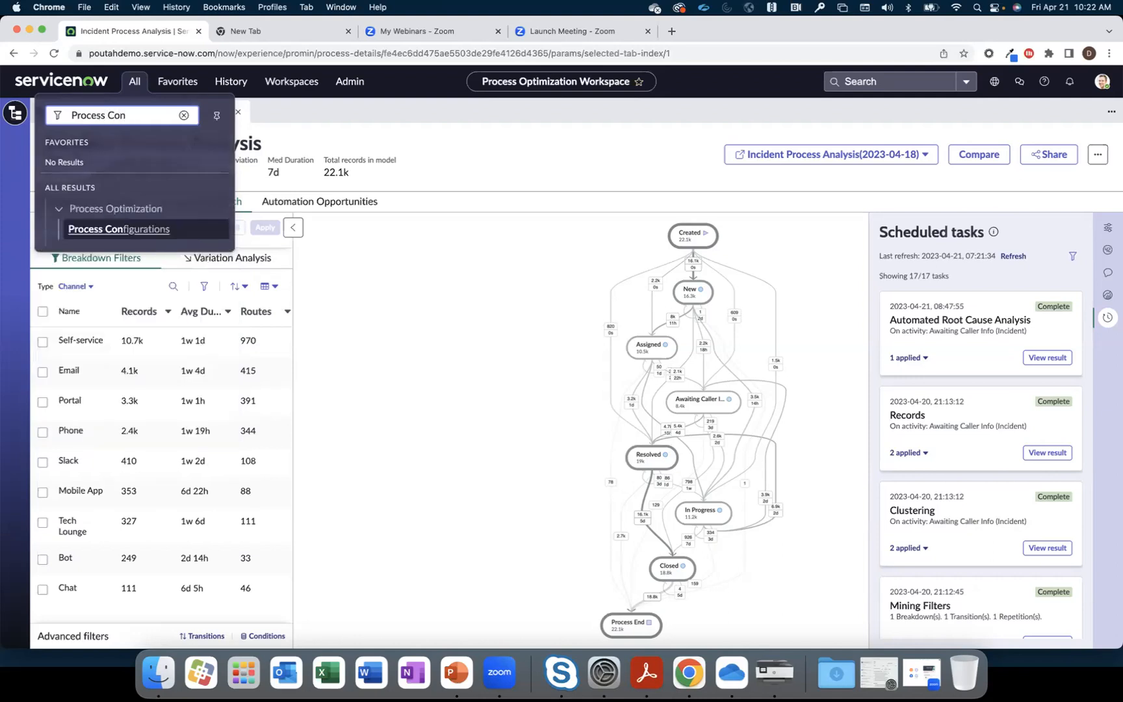
left_click(102, 228)
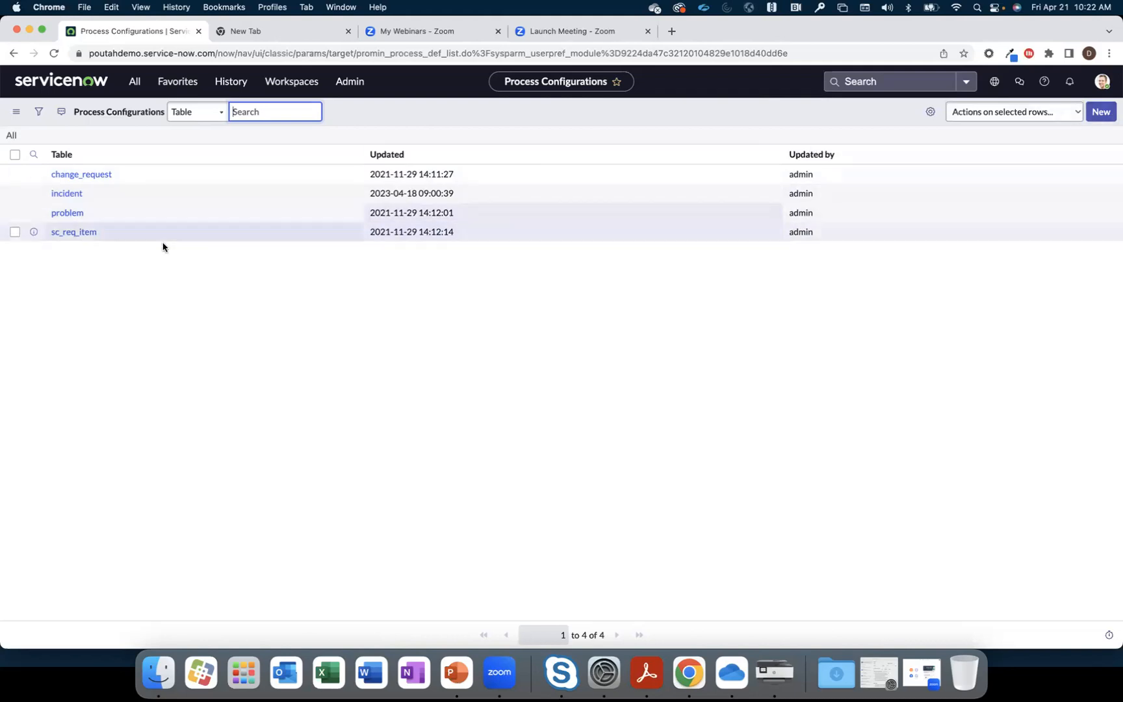
left_click(71, 196)
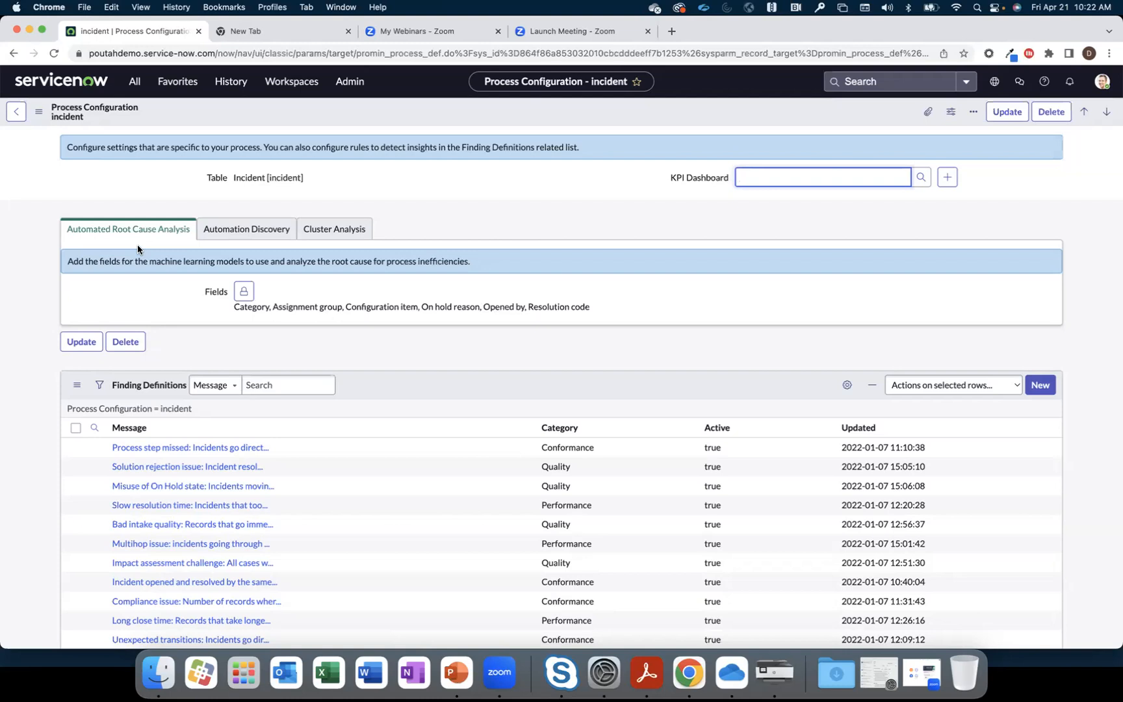
- Review the incident configuration's finding definitions and its automation discovery, cluster analysis and automated root cause analysis settings
scroll(169, 452, "down", 3)
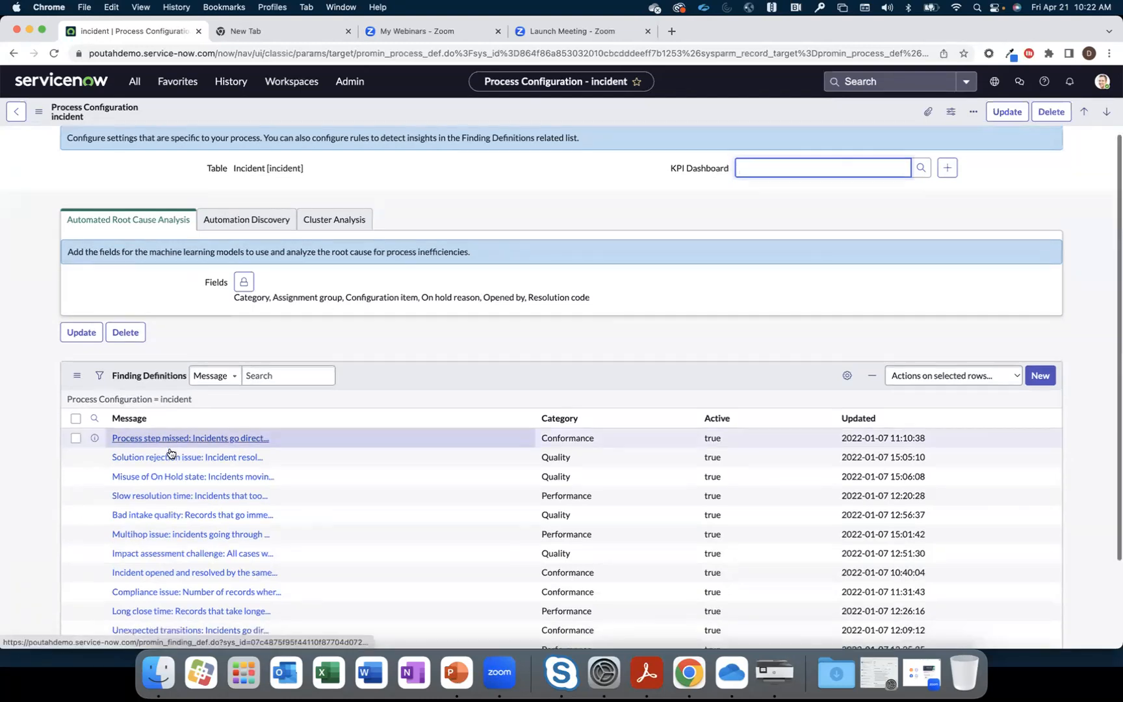
scroll(171, 453, "up", 3)
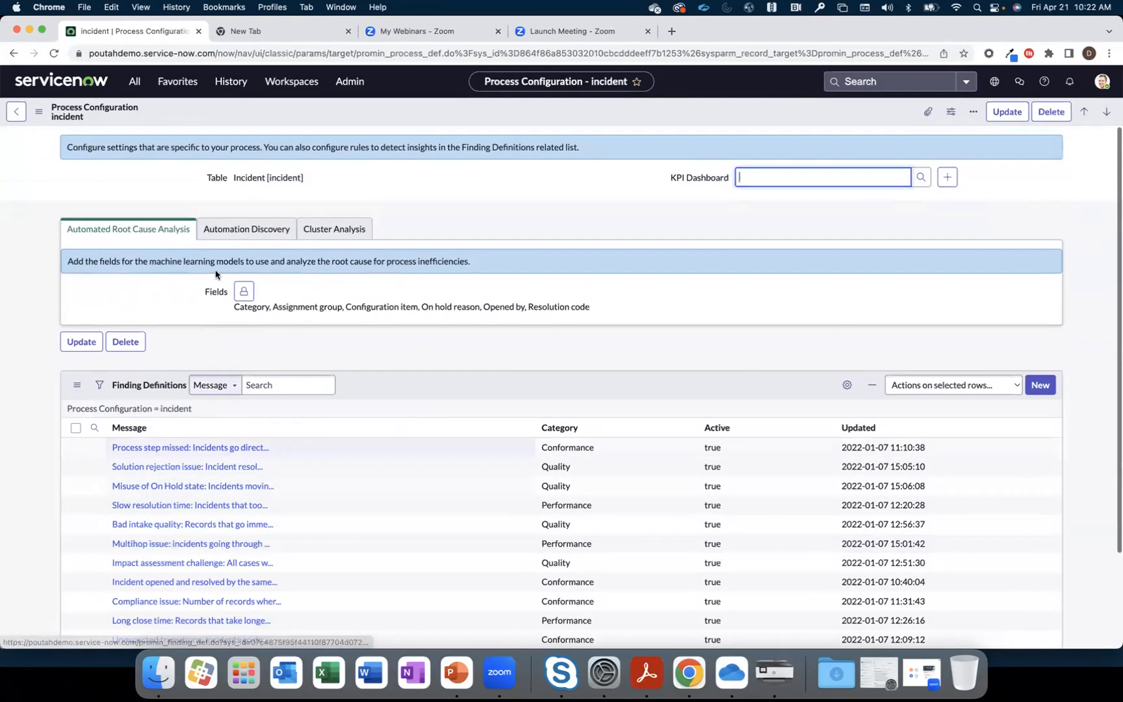
left_click(240, 234)
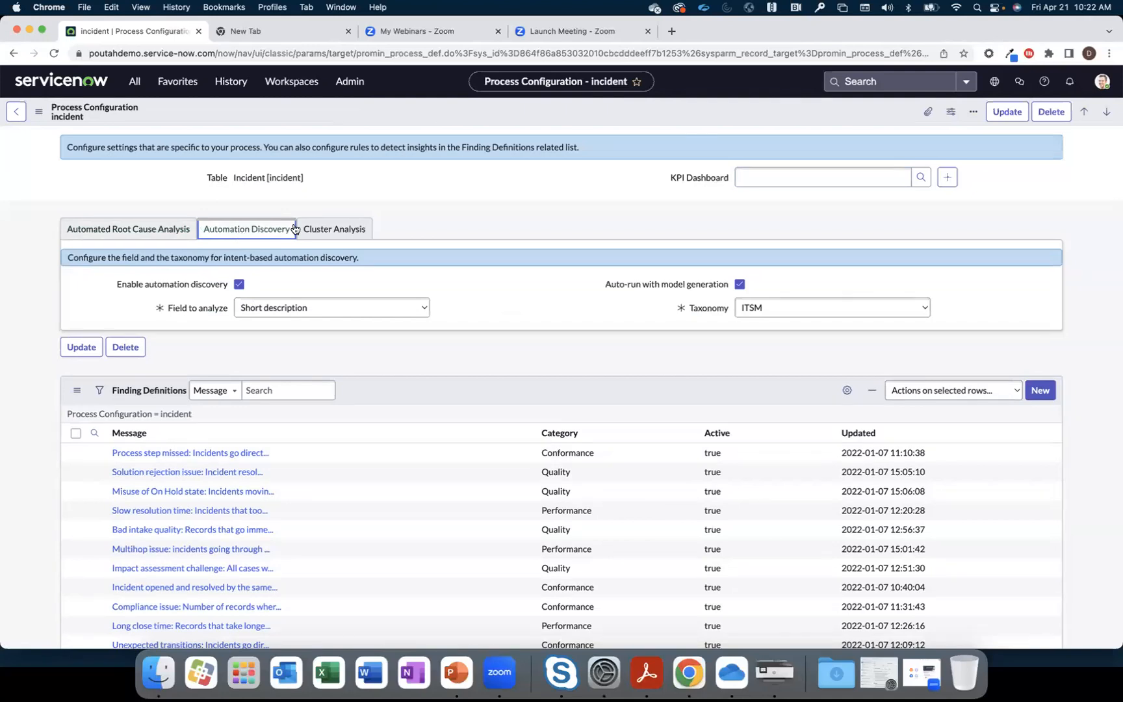
left_click(333, 229)
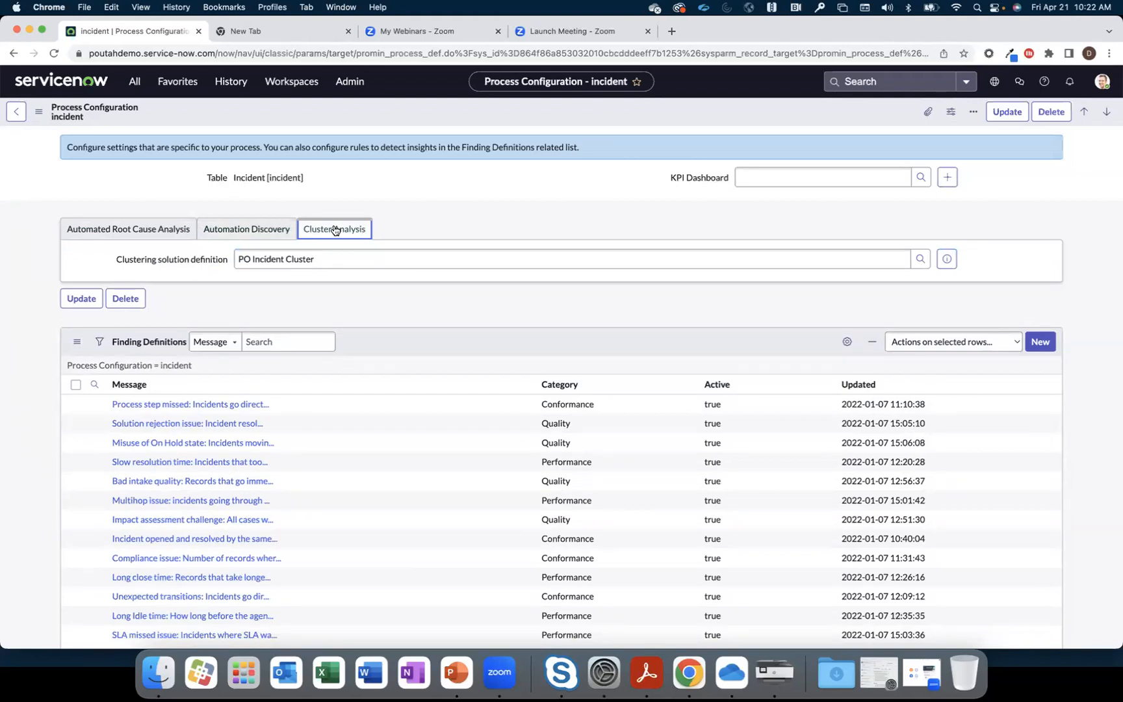
left_click(145, 237)
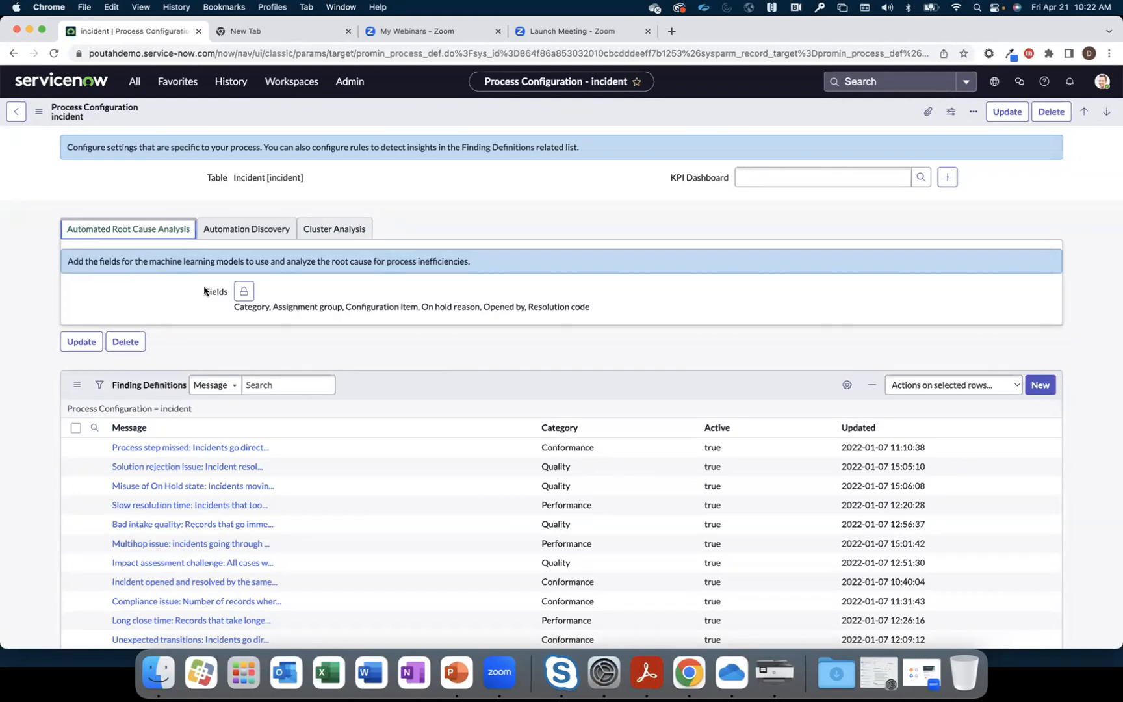
- Unlock the root cause analysis field list to examine the available and selected fields, lock it again, and leave the incident configuration
left_click(244, 291)
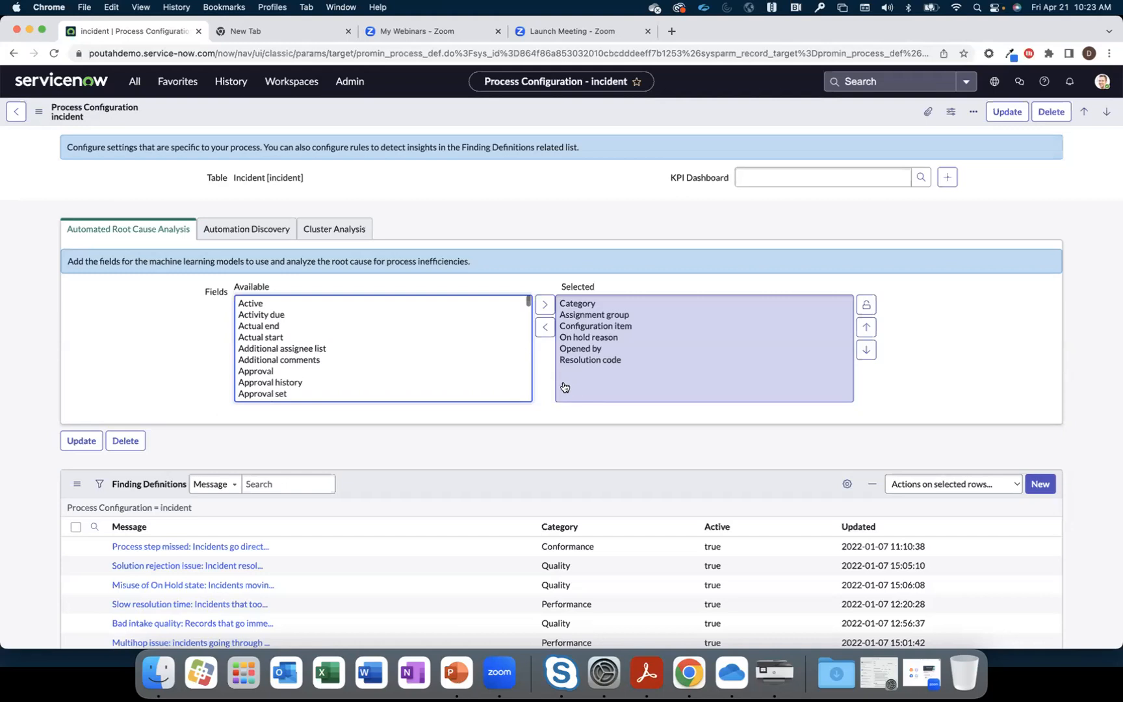
left_click(866, 306)
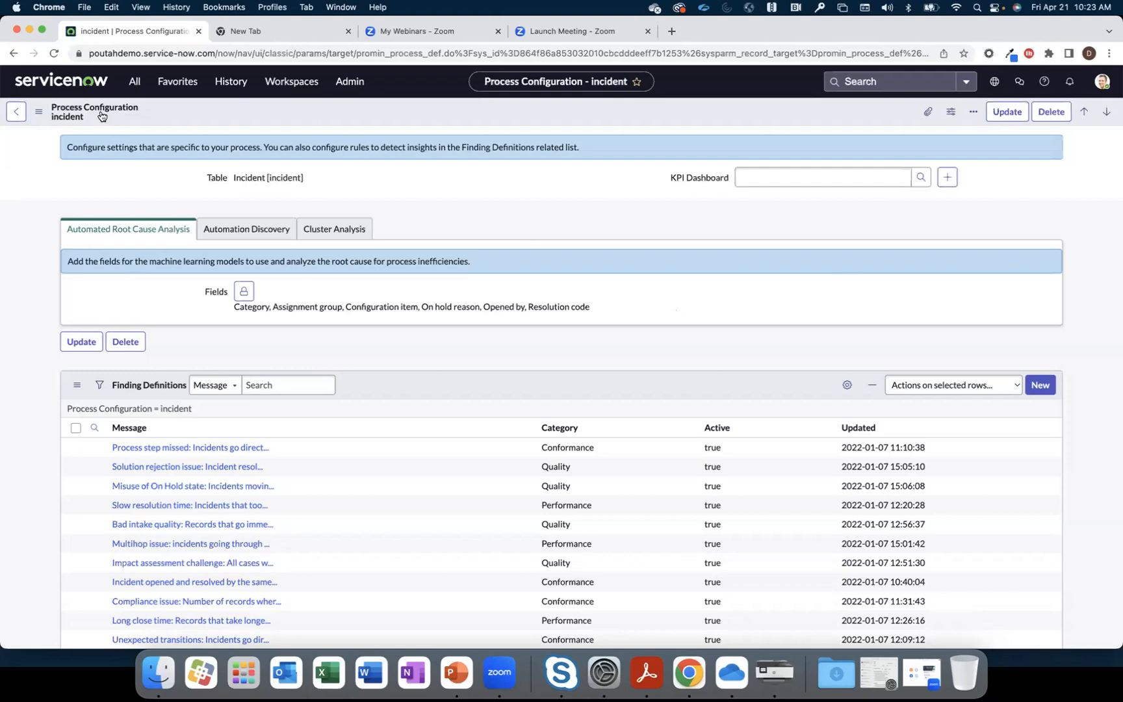
left_click(13, 112)
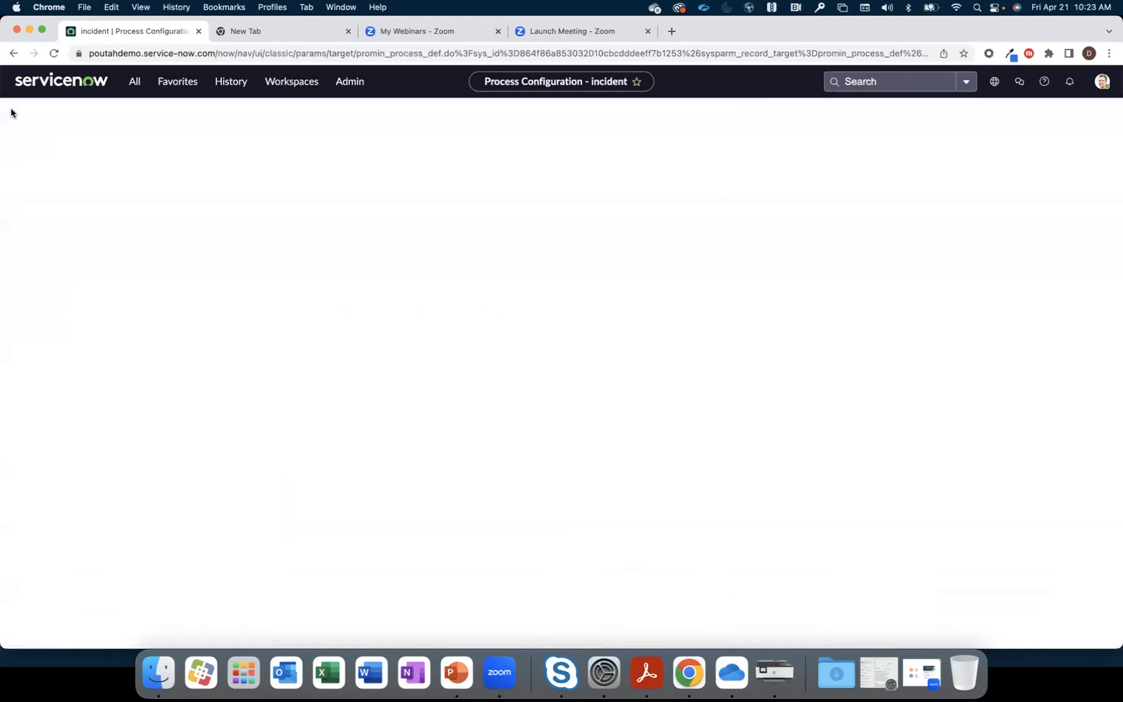
- Filter the navigator for "Process Optimization" and open the system properties to review the cleanup, root cause analysis threshold and Analyst Workbench settings
left_click(137, 94)
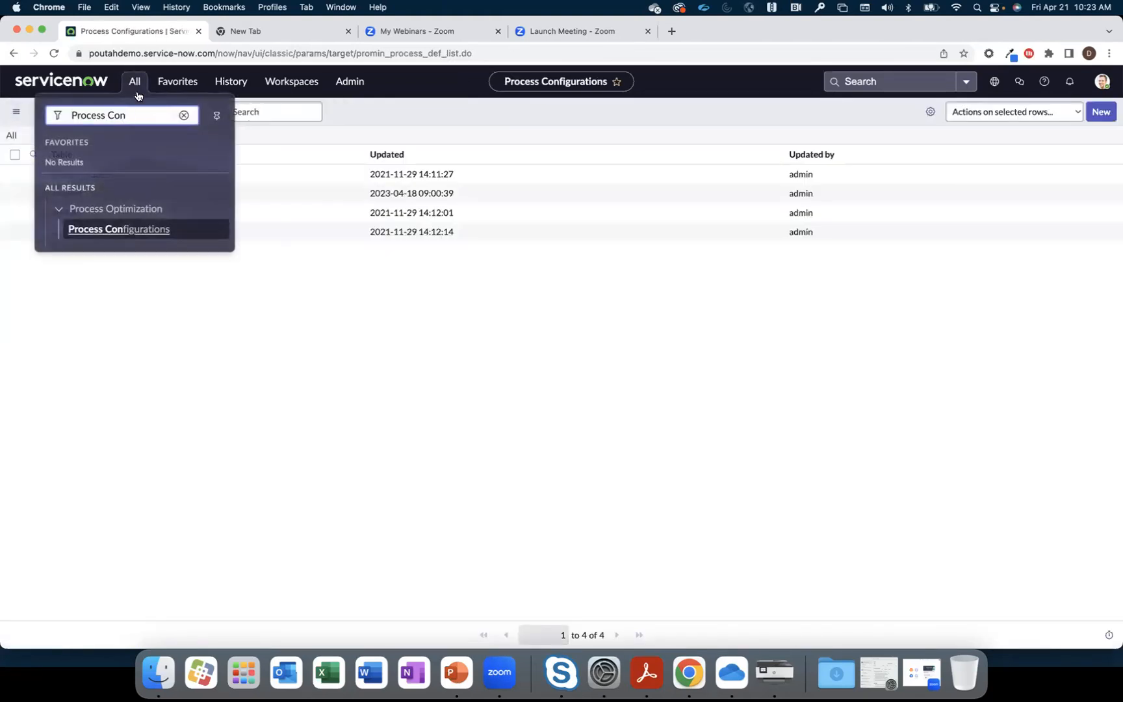
left_click(184, 115)
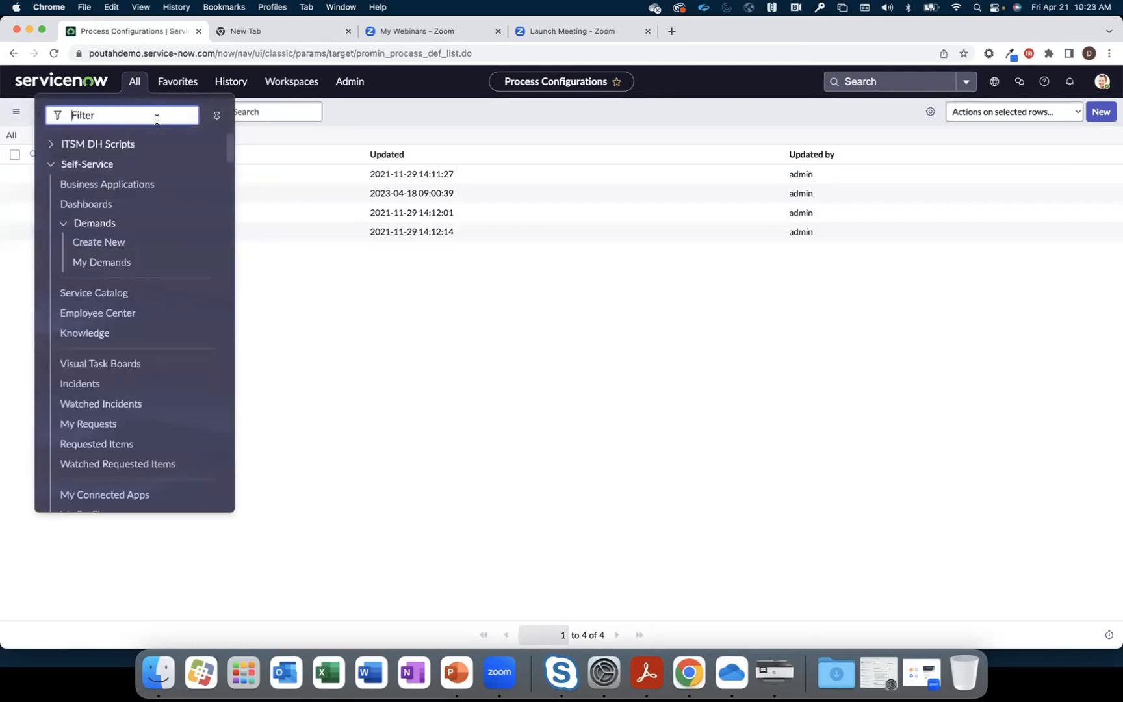
type("Process ")
type("OPtimiza")
type("toin")
key("BackSpace")
key("BackSpace")
key("BackSpace")
key("BackSpace")
type("tion")
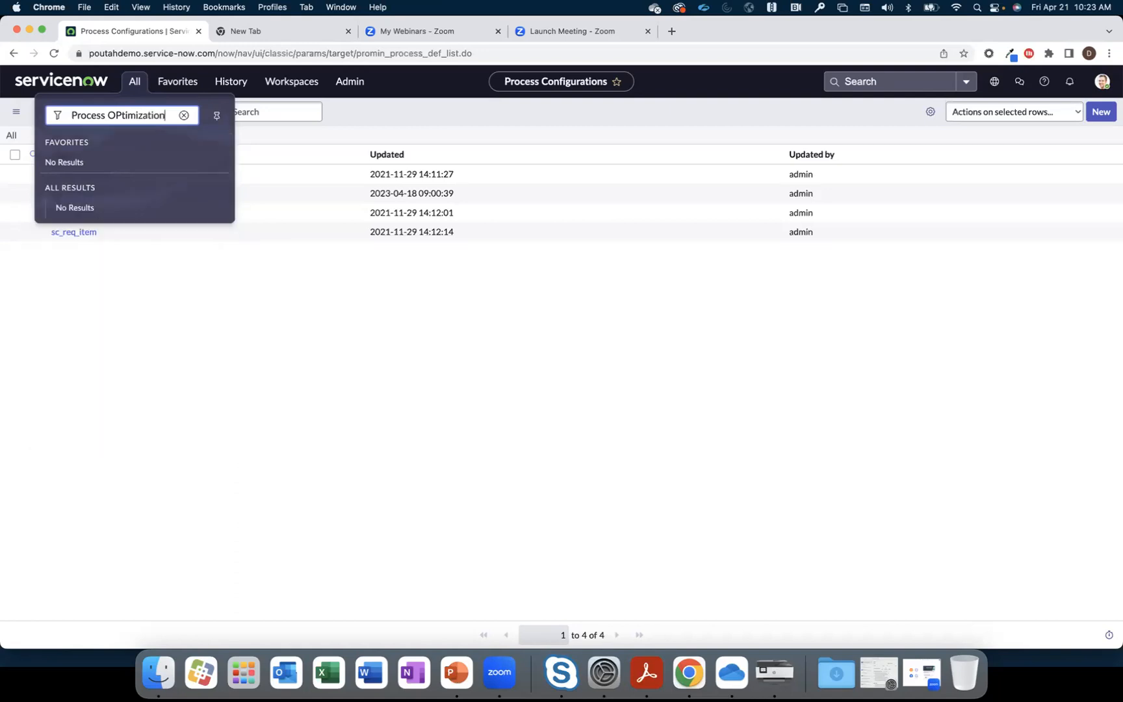
scroll(155, 255, "down", 5)
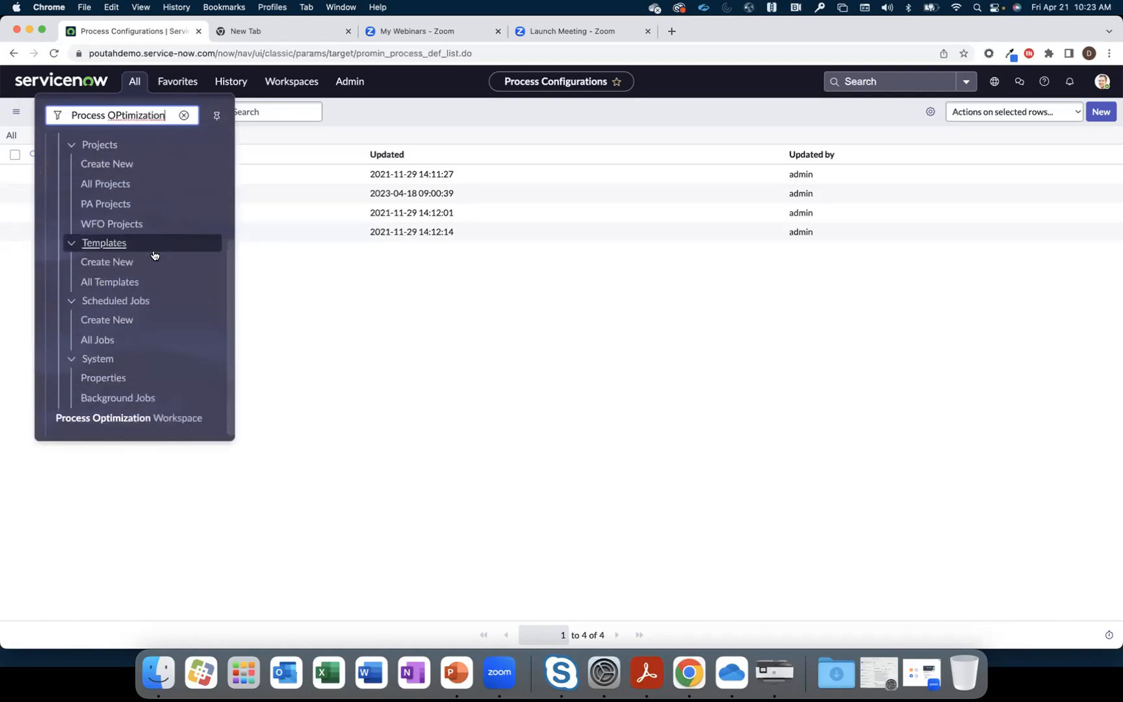
left_click(104, 378)
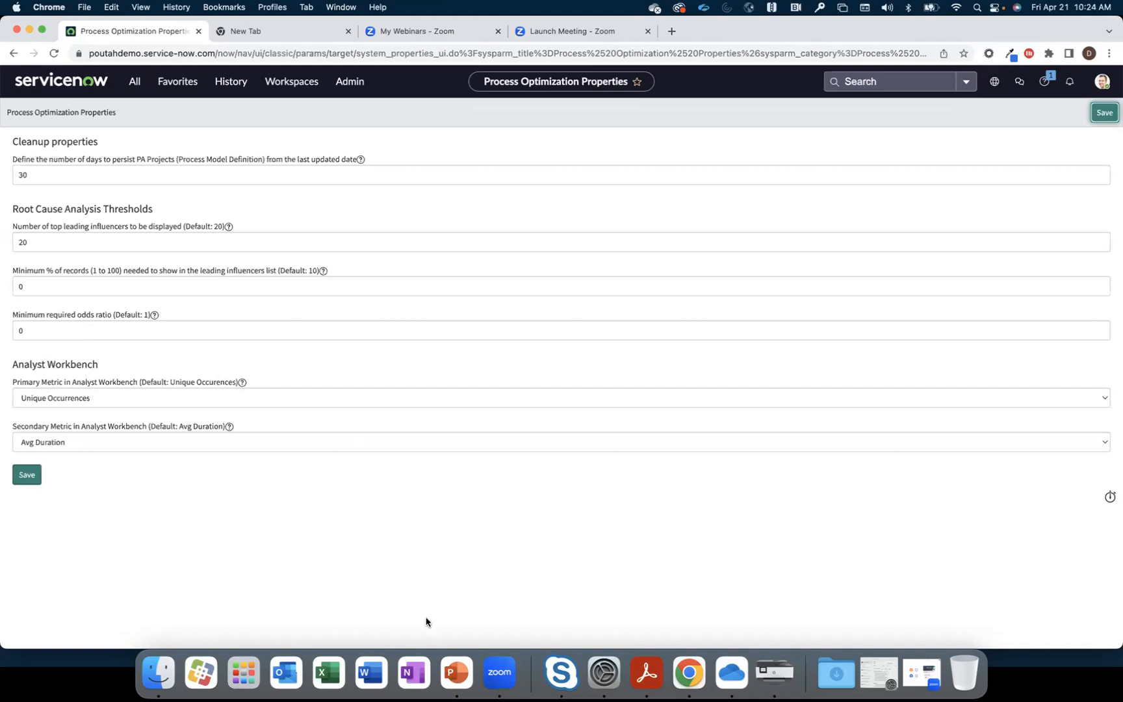
- Switch to the PowerPoint presentation and advance the slide show to the "Questions?" slide
left_click(457, 672)
key("Right")
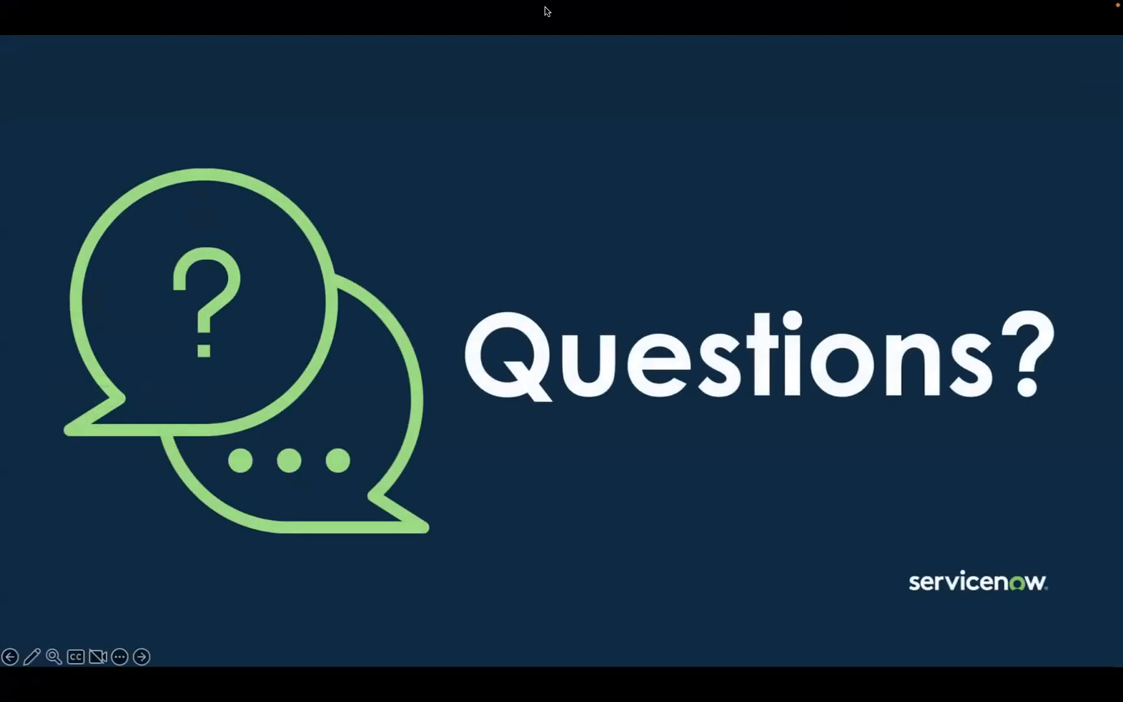